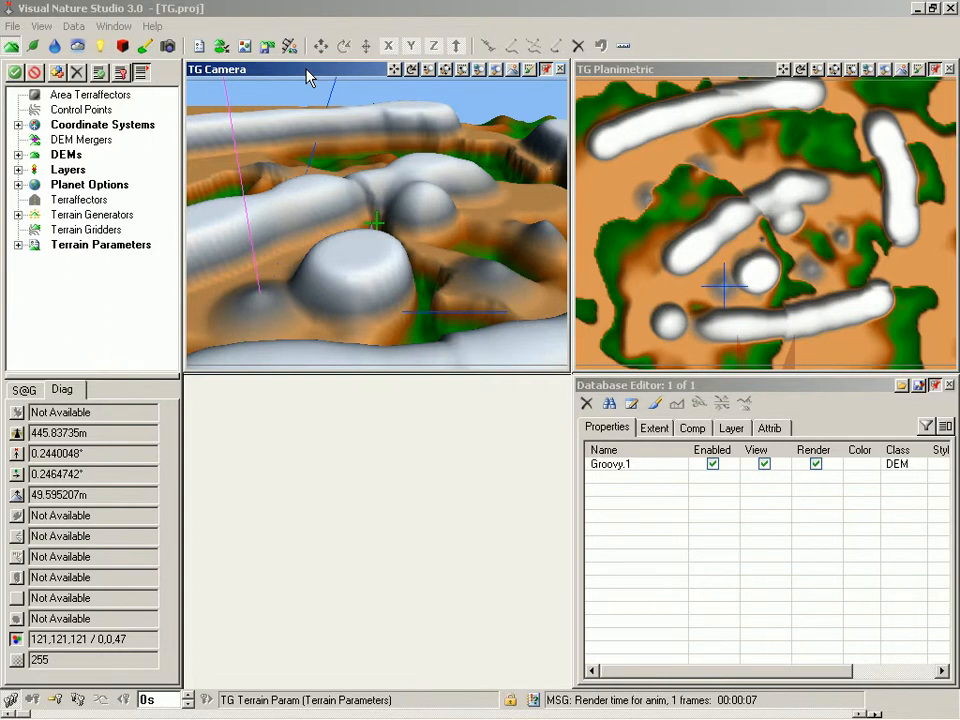
Save the project and render a close-up preview of the terrain in the TG Camera view.
scroll(307, 78, "up", 3)
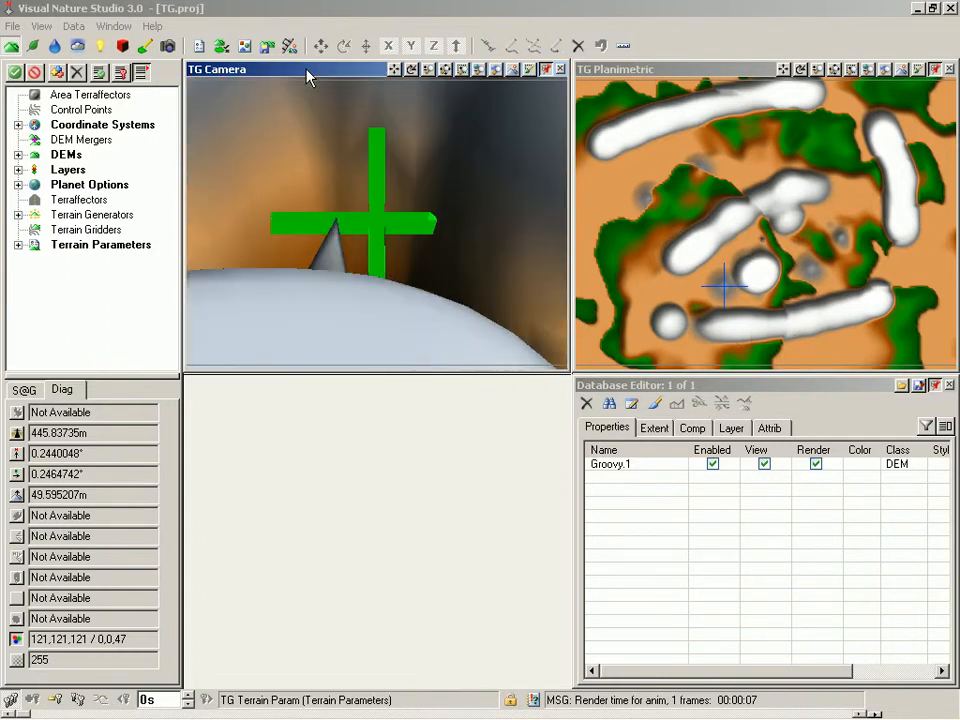
key("ctrl+s")
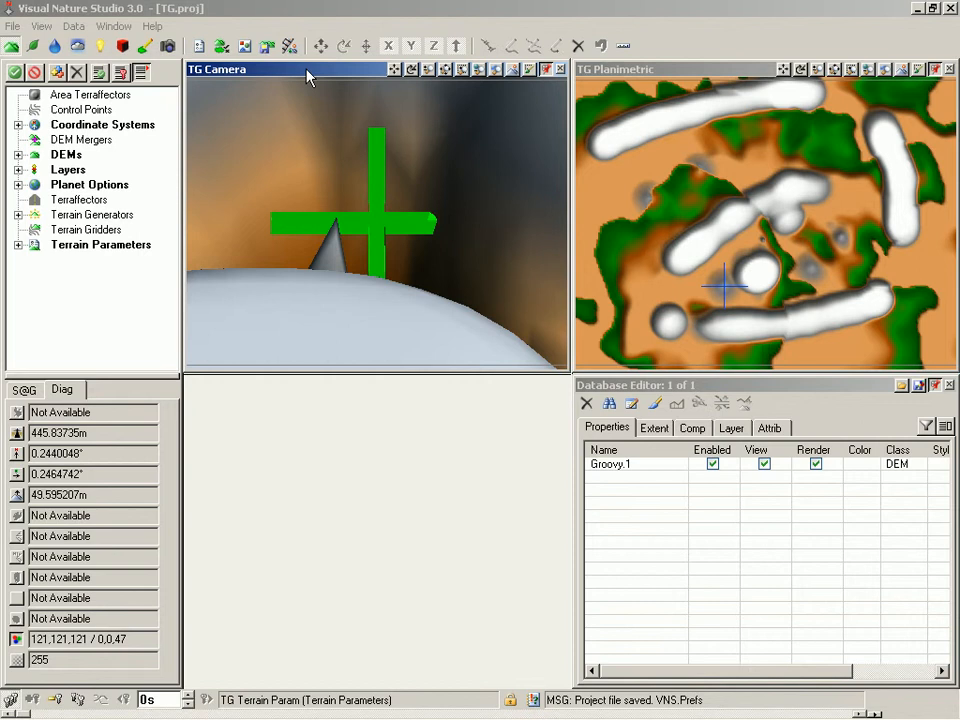
key("F9")
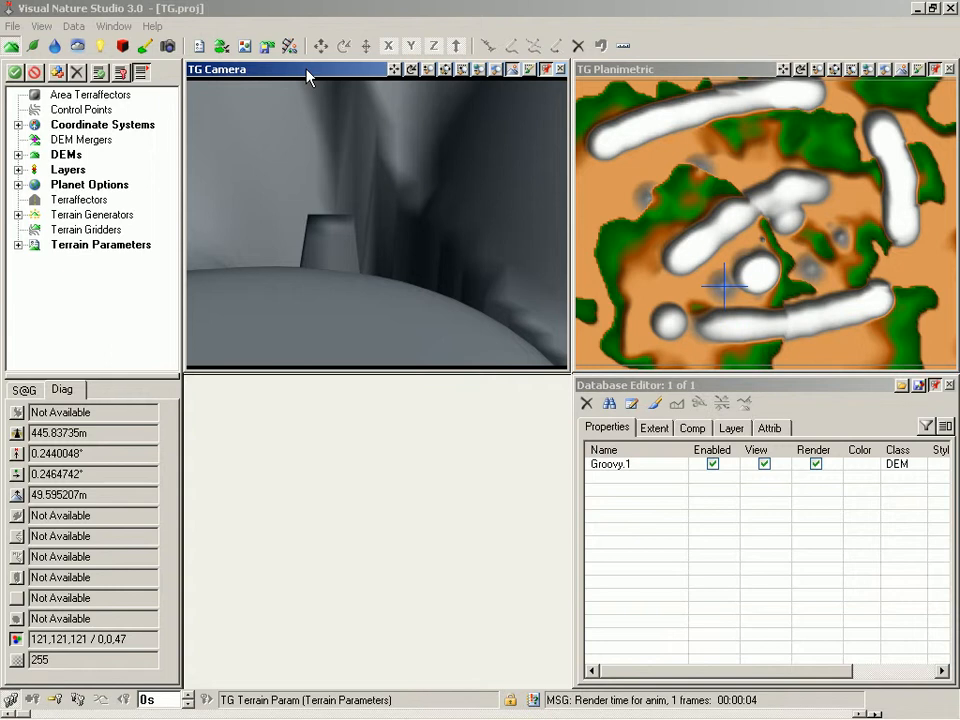
Examine the extent data of the Groovy.1 DEM, including its bounds and its NS and EW grid spacing.
left_click(646, 430)
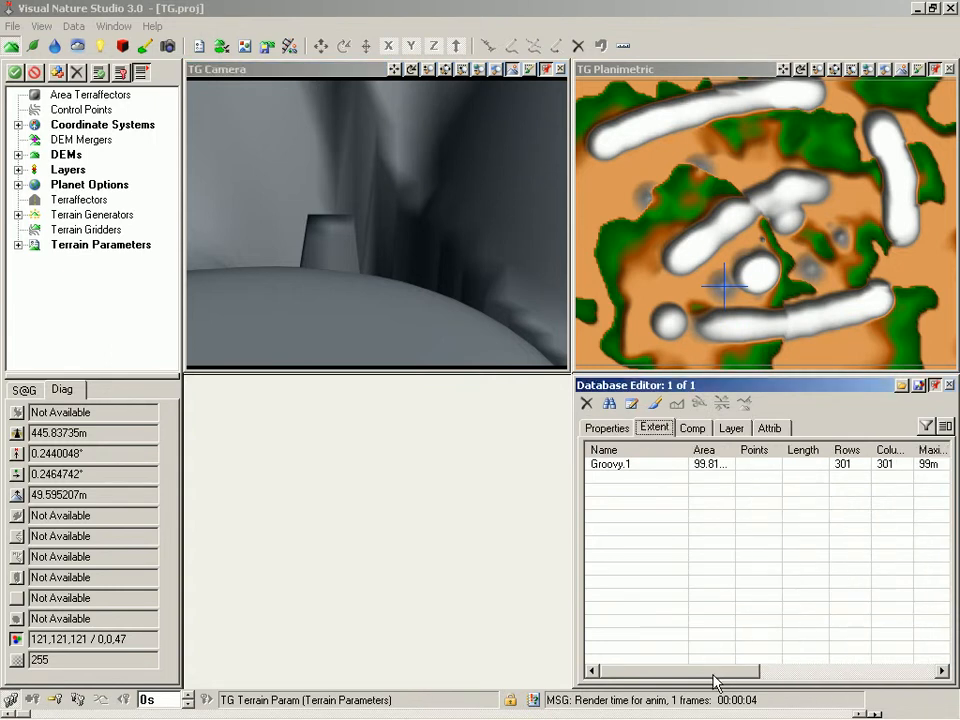
left_click_drag(714, 681, 911, 673)
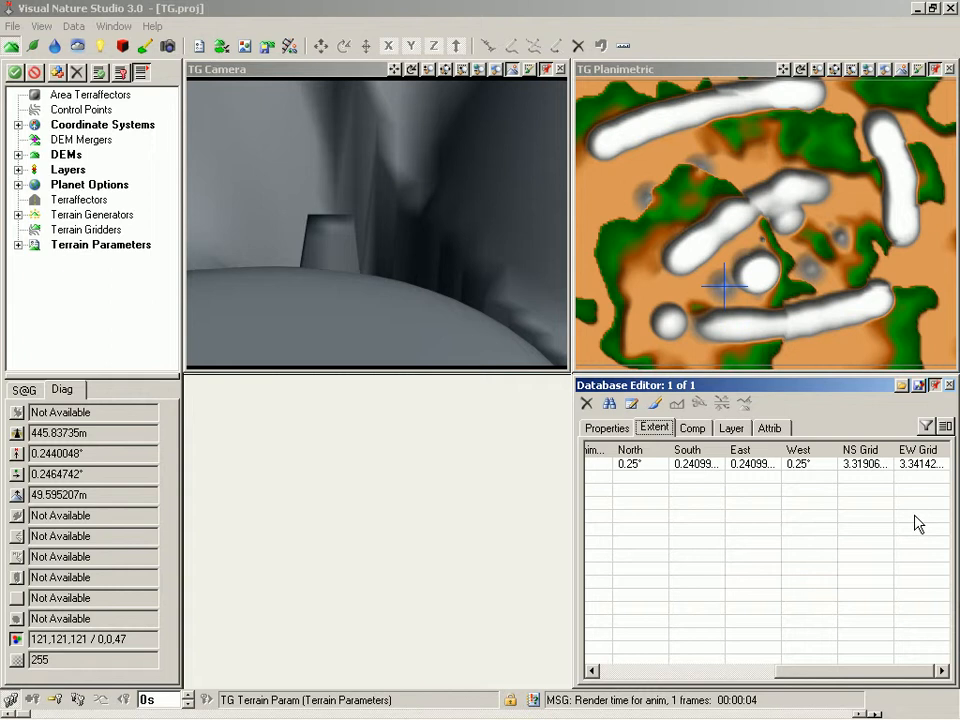
Open the TG Terrain Param terrain parameters and turn off Phong Shading.
left_click(28, 392)
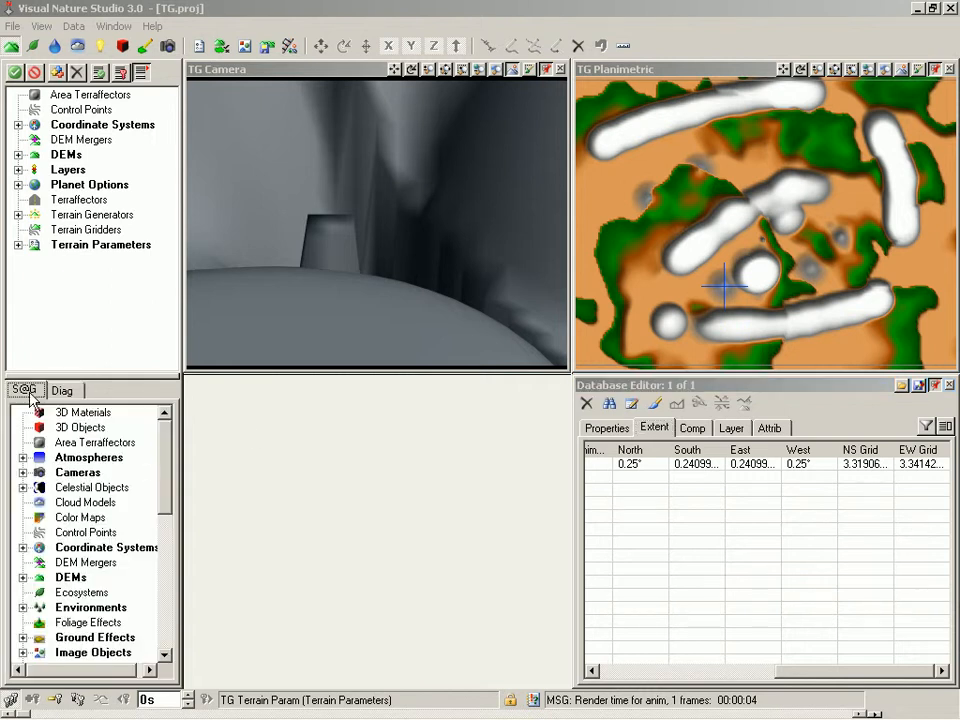
left_click_drag(161, 463, 164, 604)
left_click(127, 593)
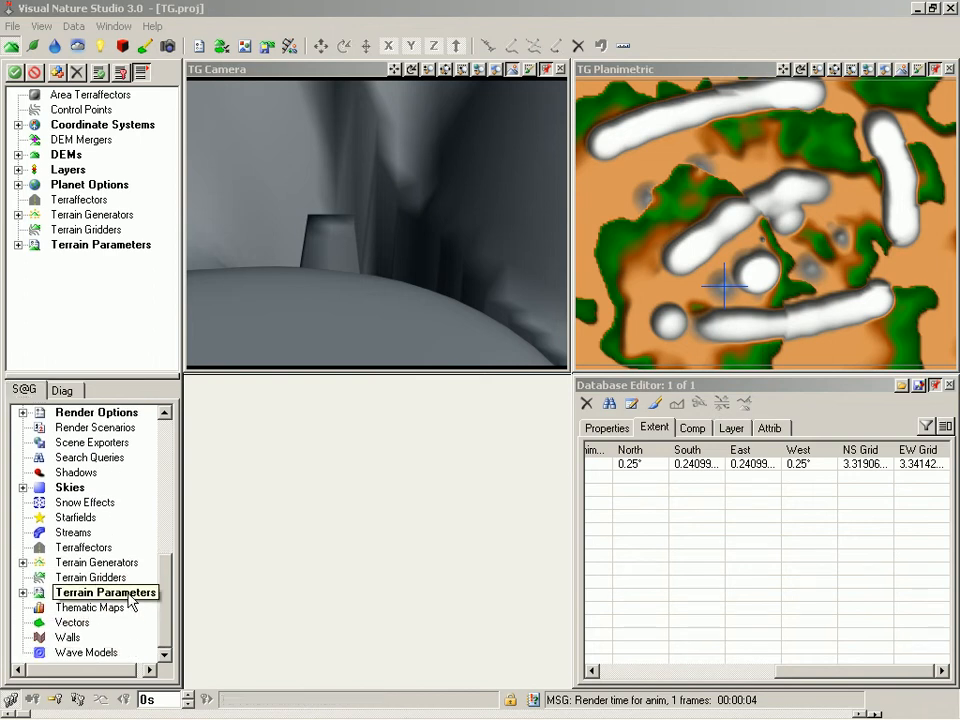
double_click(129, 596)
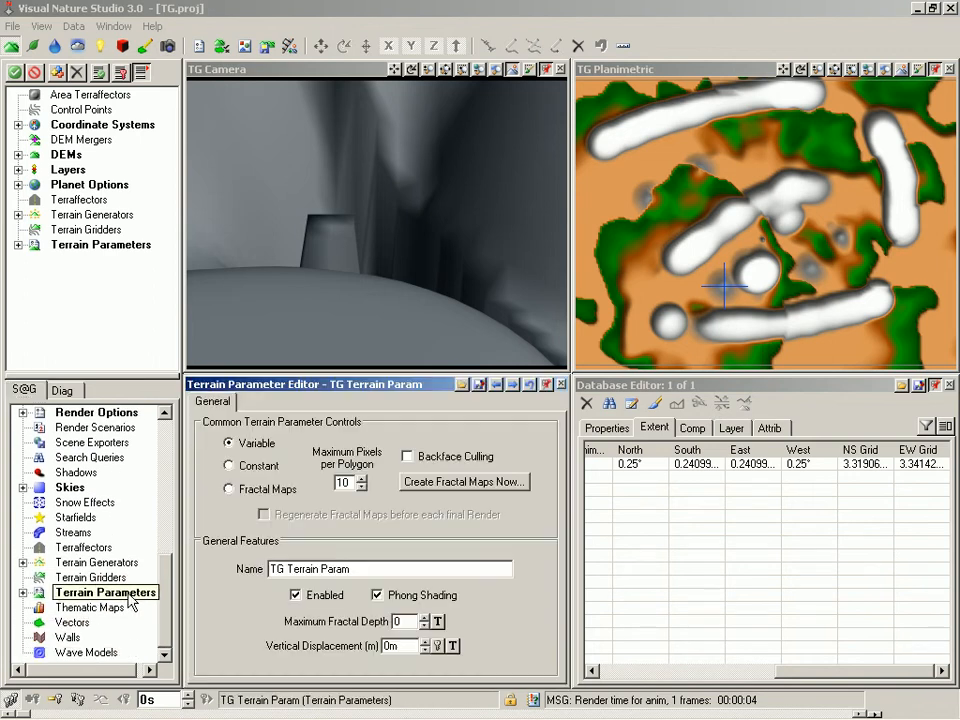
left_click(378, 595)
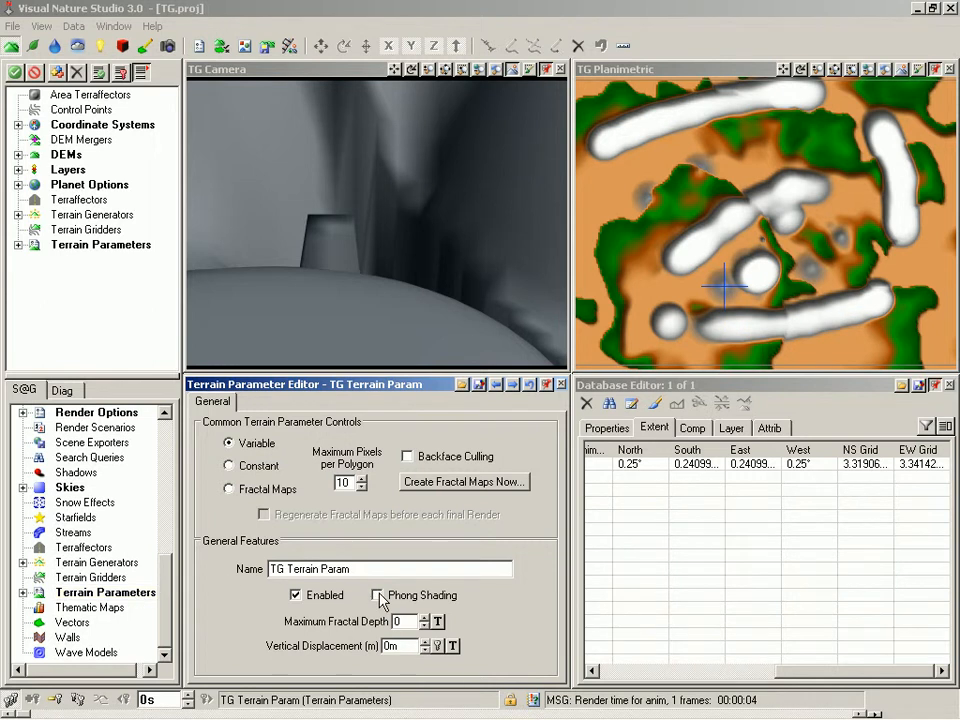
Switch the TG Planimetric view to TG Camera and render a preview in it.
right_click(662, 70)
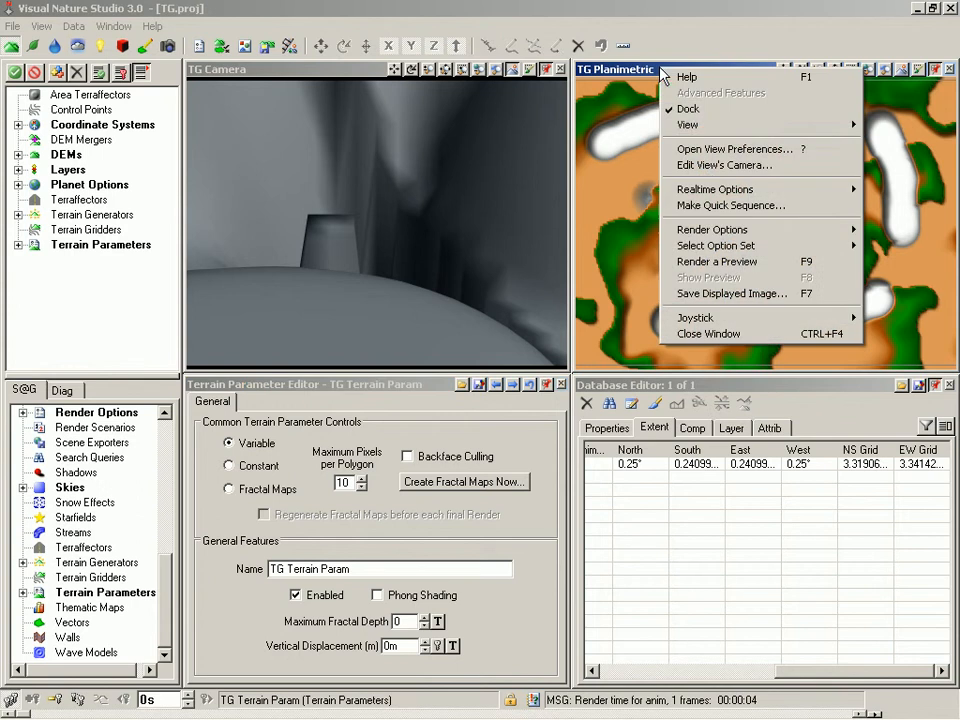
mouse_move(681, 126)
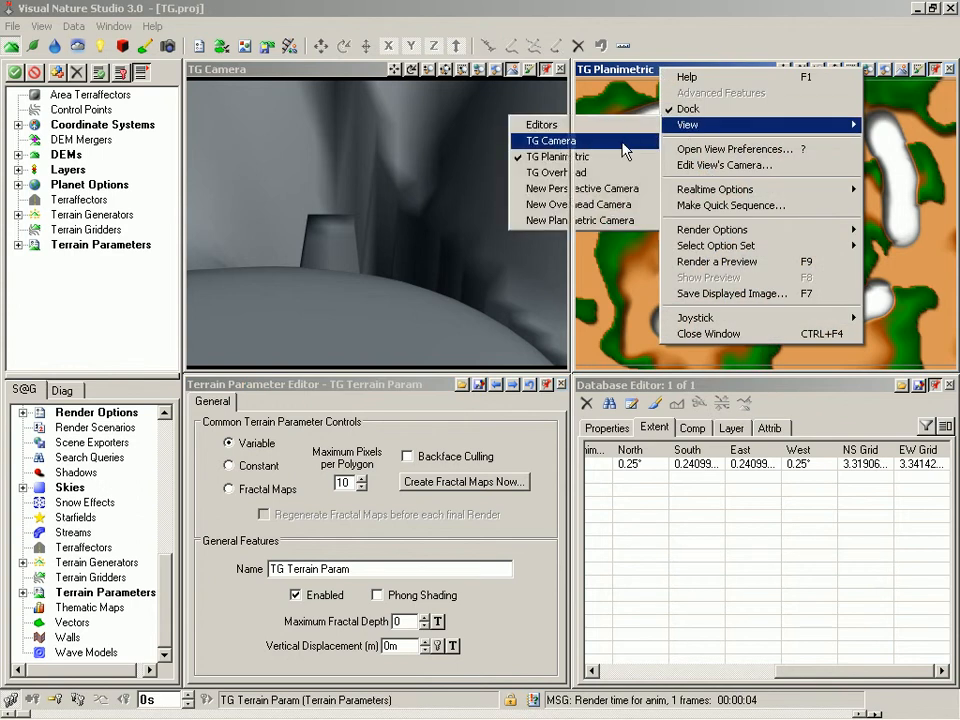
left_click(623, 149)
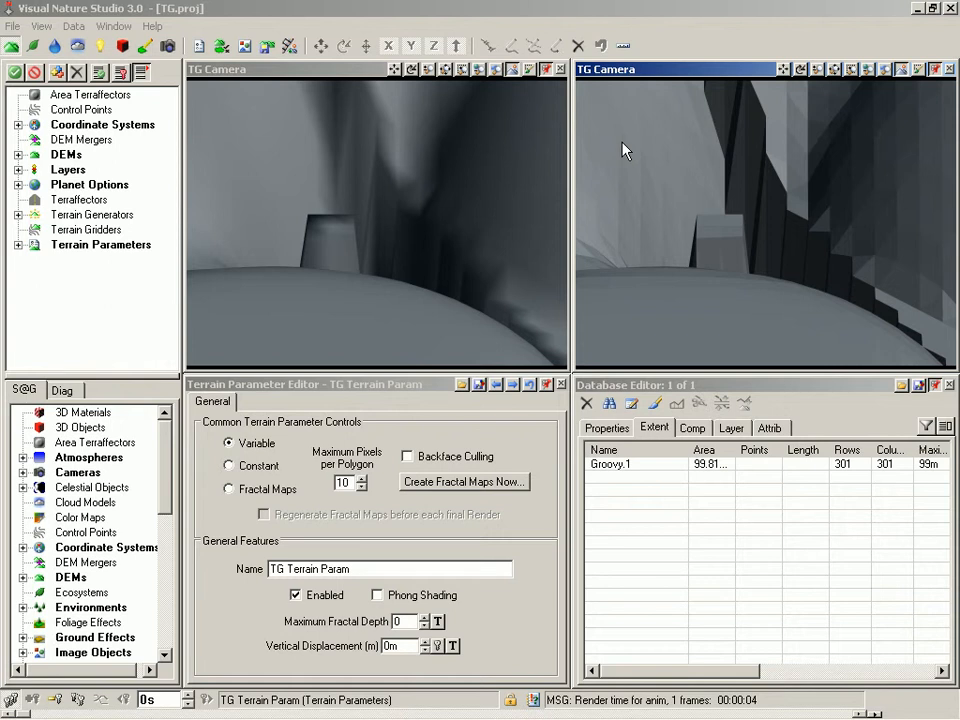
Set the Maximum Fractal Depth to 3, save the project and re-render the second TG Camera view.
left_click(343, 642)
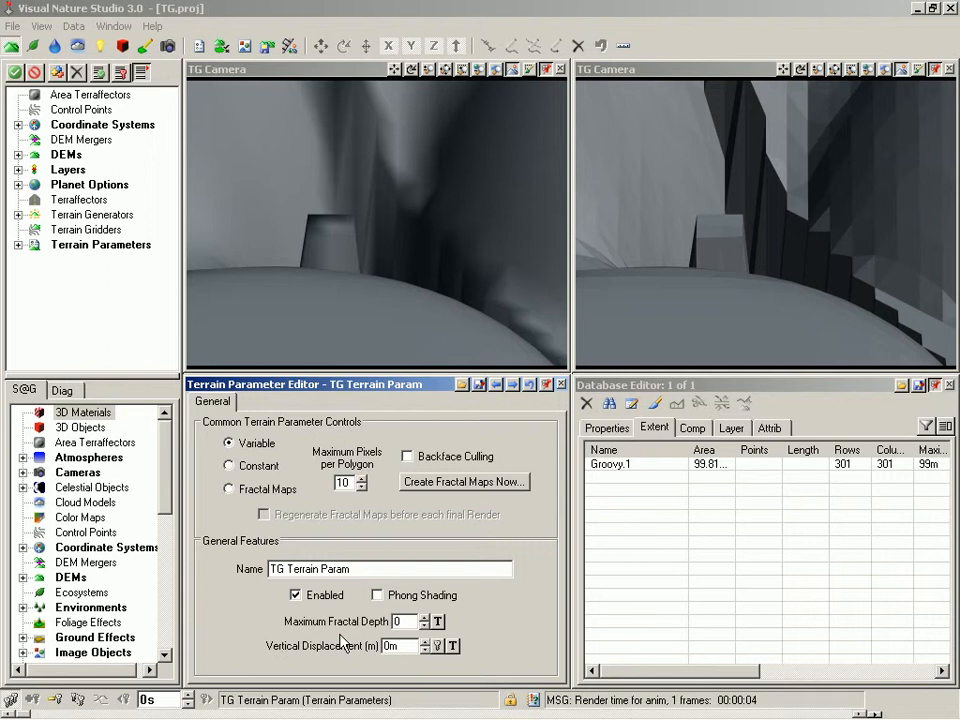
left_click(424, 617)
left_click(424, 617)
left_click(424, 617)
key("ctrl+s")
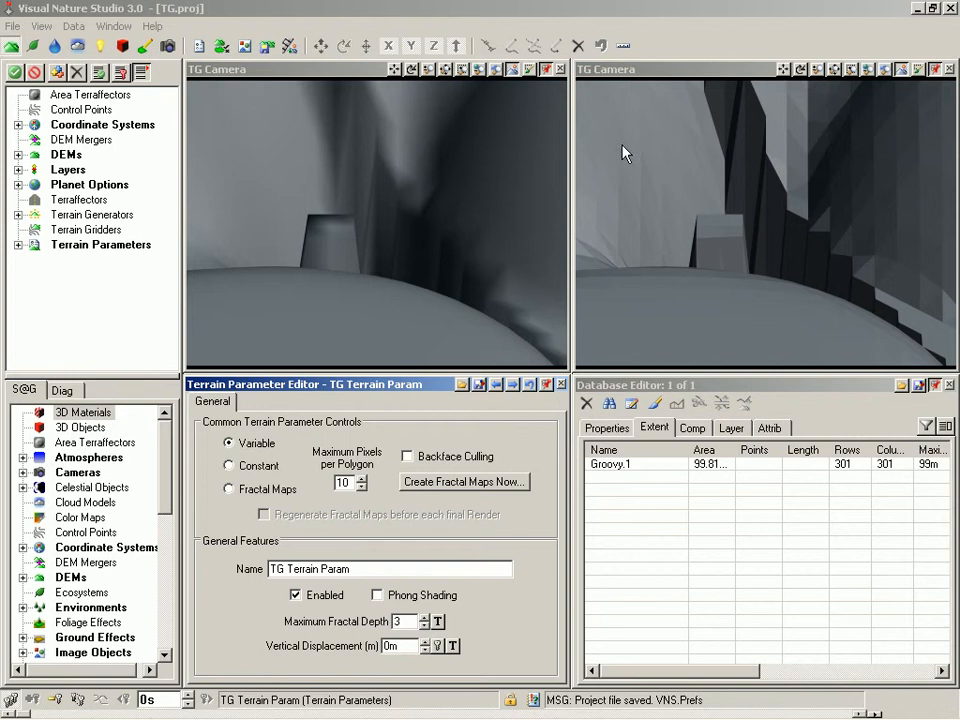
left_click(681, 77)
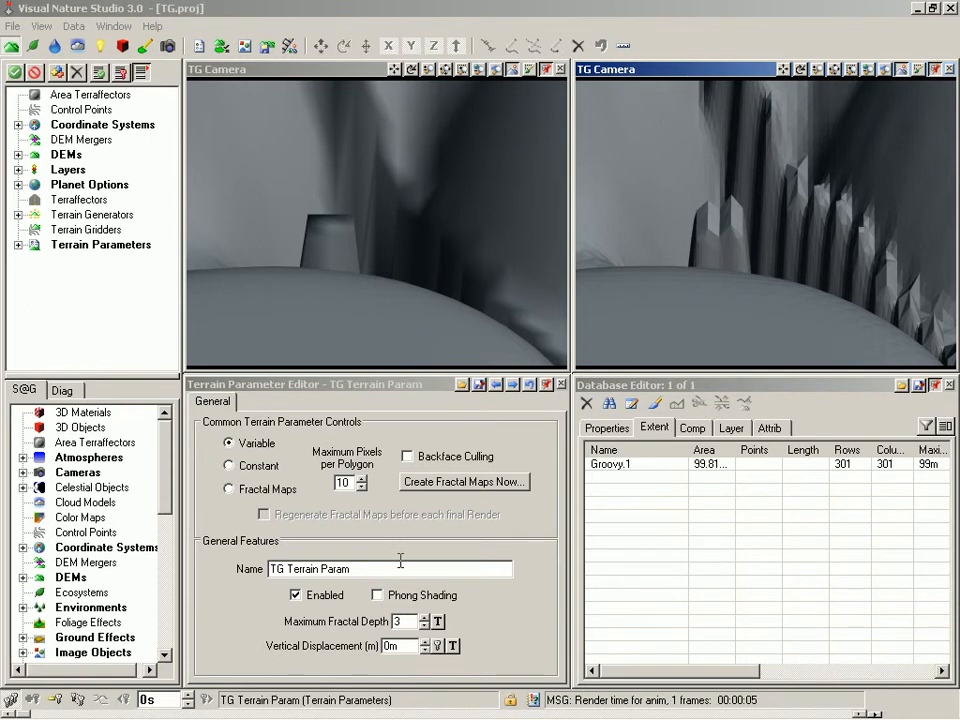
Turn on Phong Shading for a preview, then set the Maximum Fractal Depth to 7 and re-render the first TG Camera view.
left_click(378, 596)
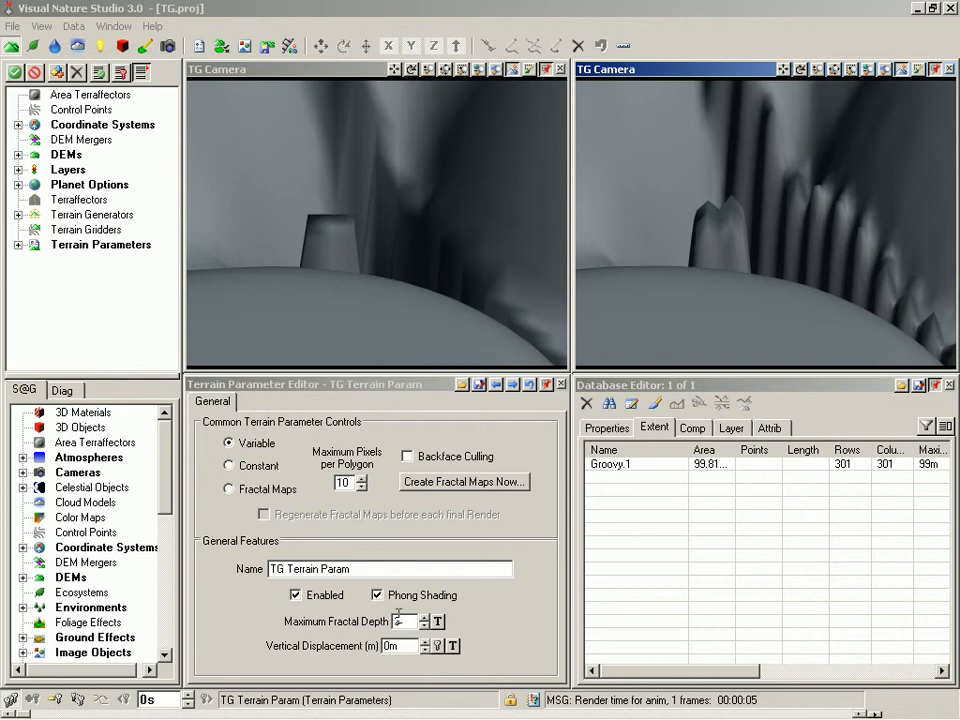
left_click(398, 621)
type("7")
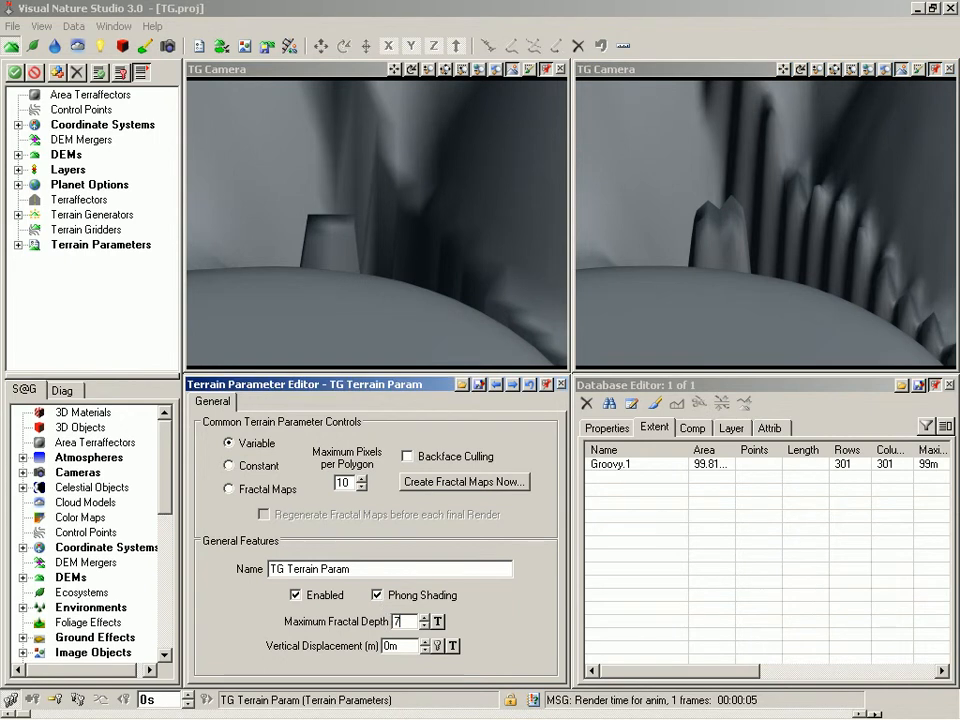
key("Tab")
left_click(305, 313)
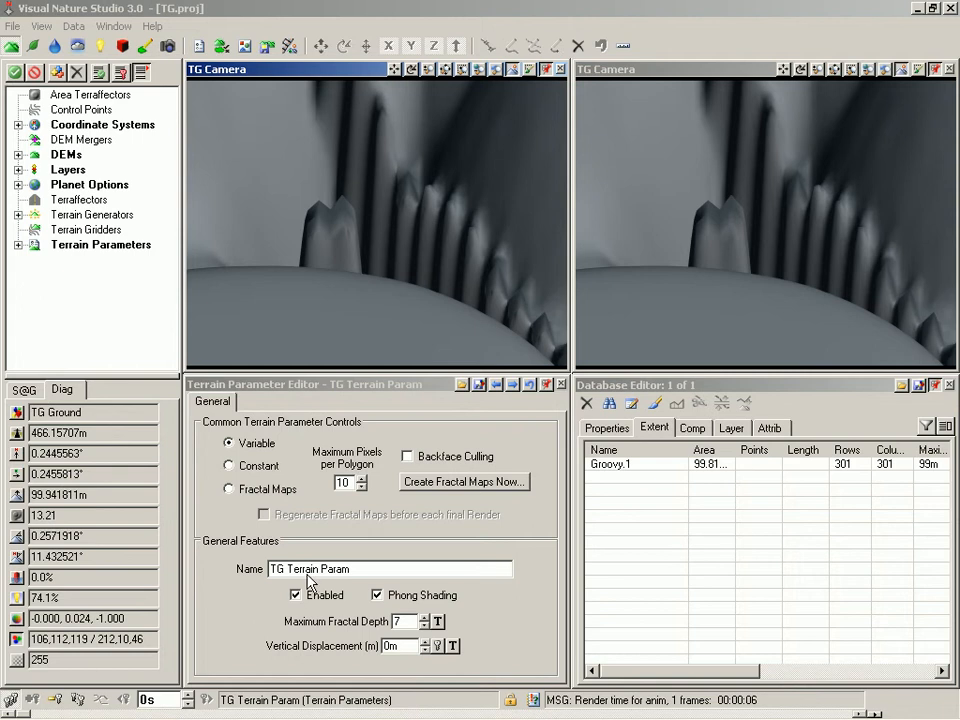
Restore the terrain's Maximum Fractal Depth to 3.
double_click(403, 621)
type("3")
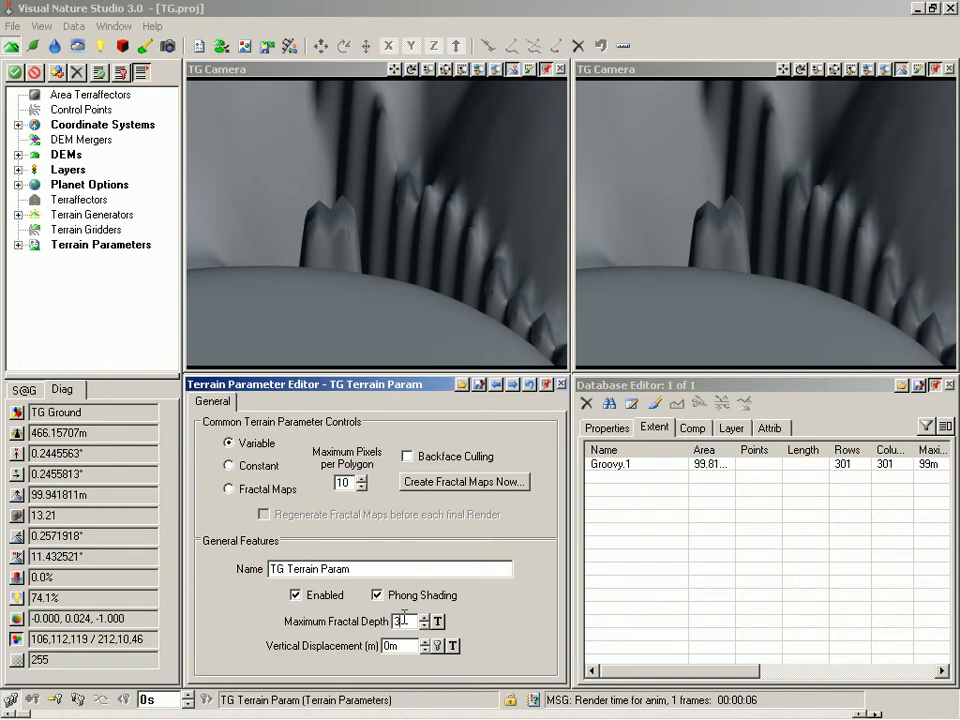
key("Tab")
Create a Fractal Noise bump map texture on the TG Ground material and render the first TG Camera view.
left_click(34, 47)
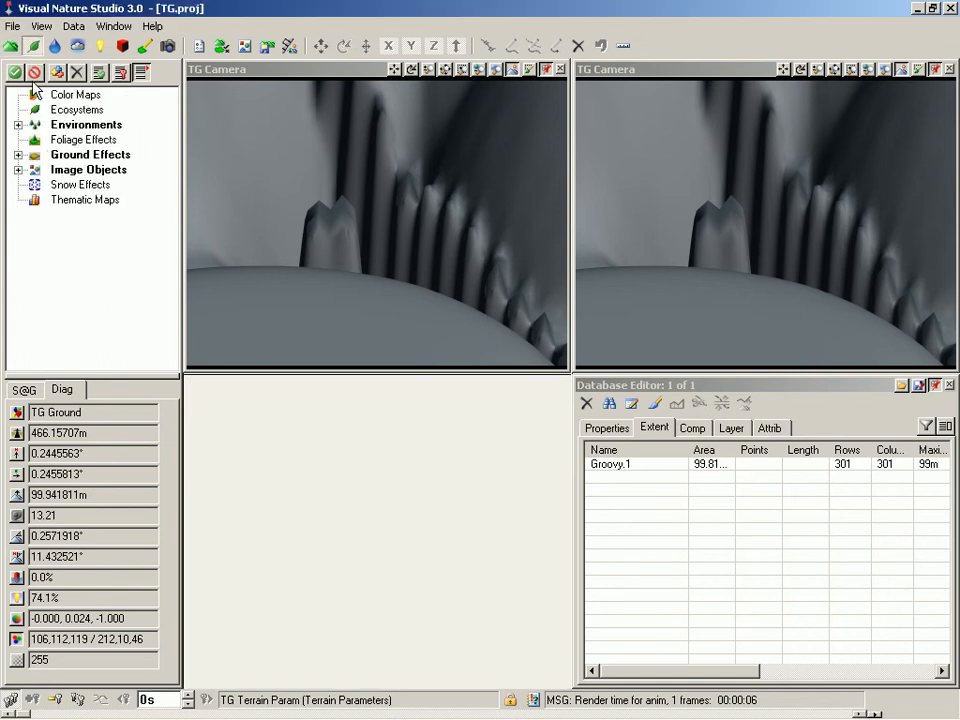
left_click(18, 155)
double_click(122, 170)
left_click(652, 405)
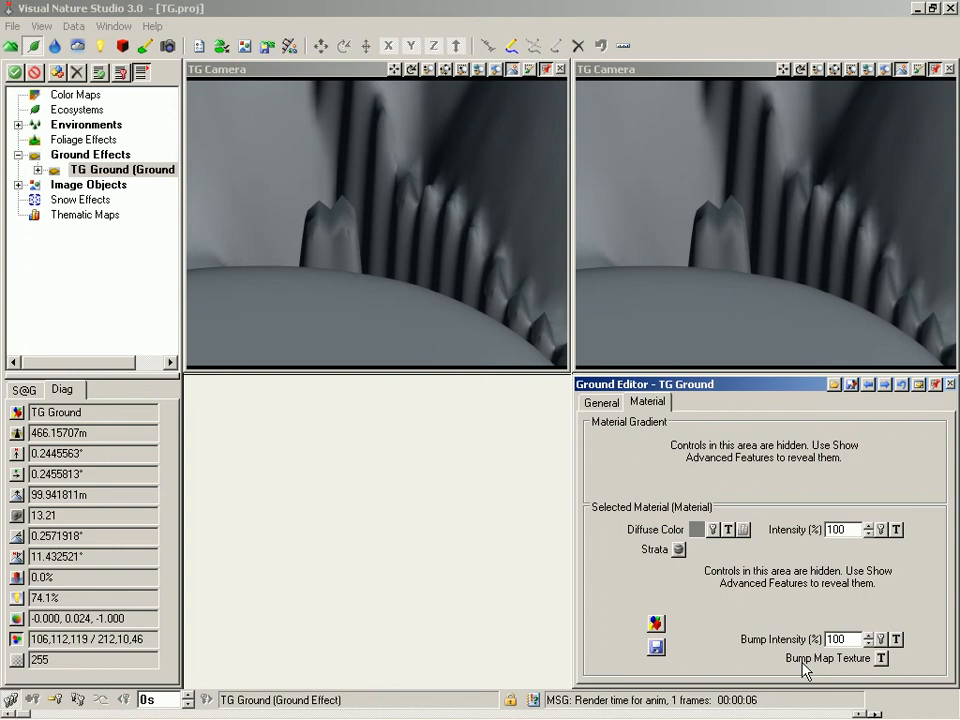
left_click(882, 659)
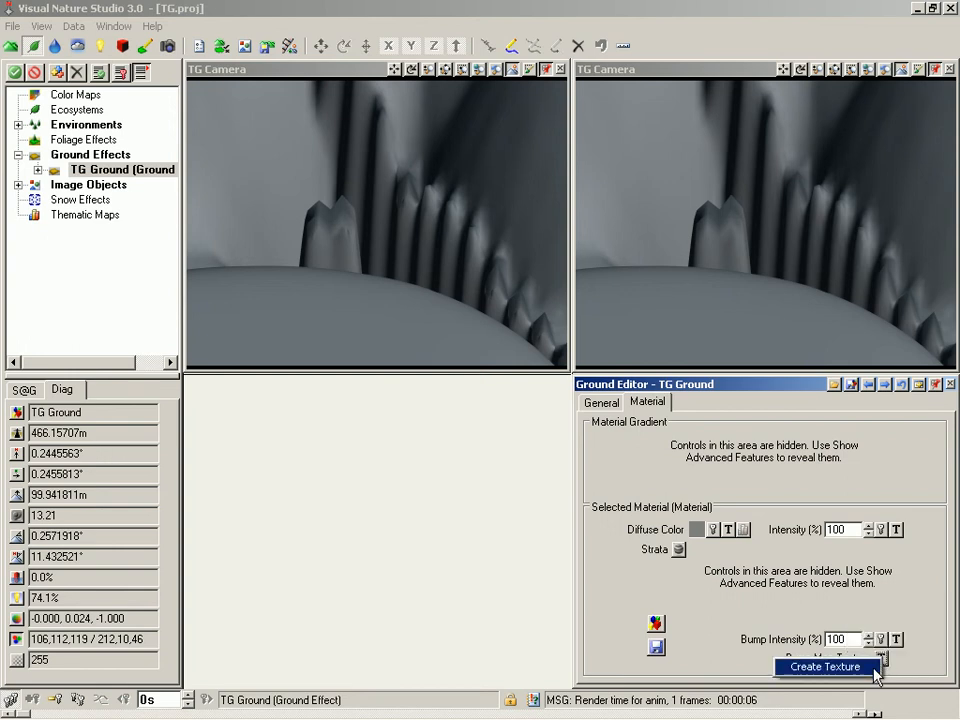
left_click(878, 668)
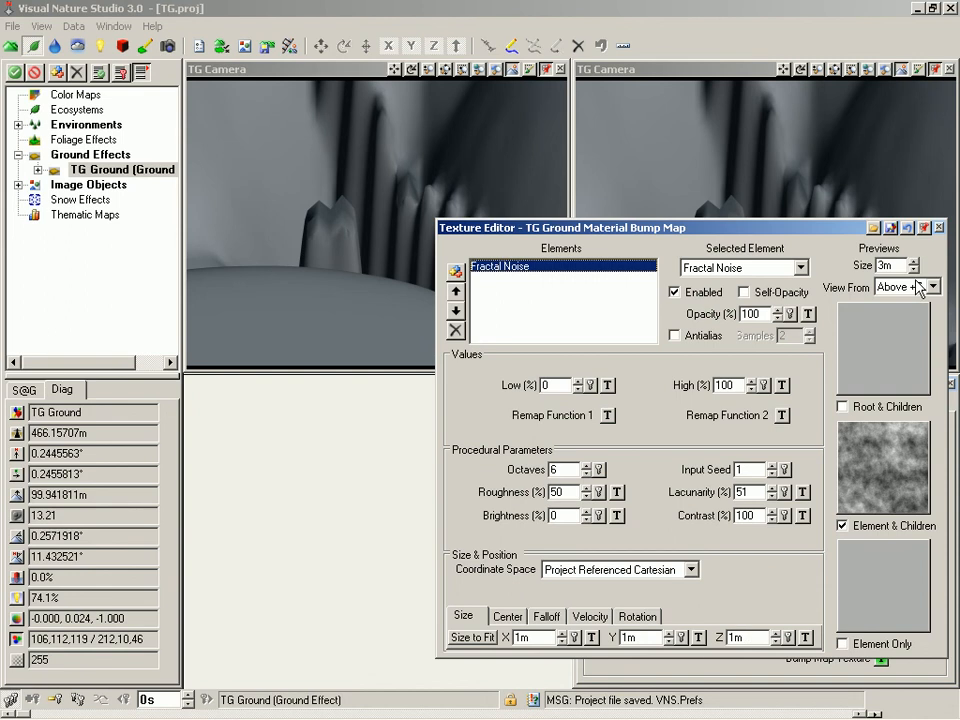
left_click(939, 228)
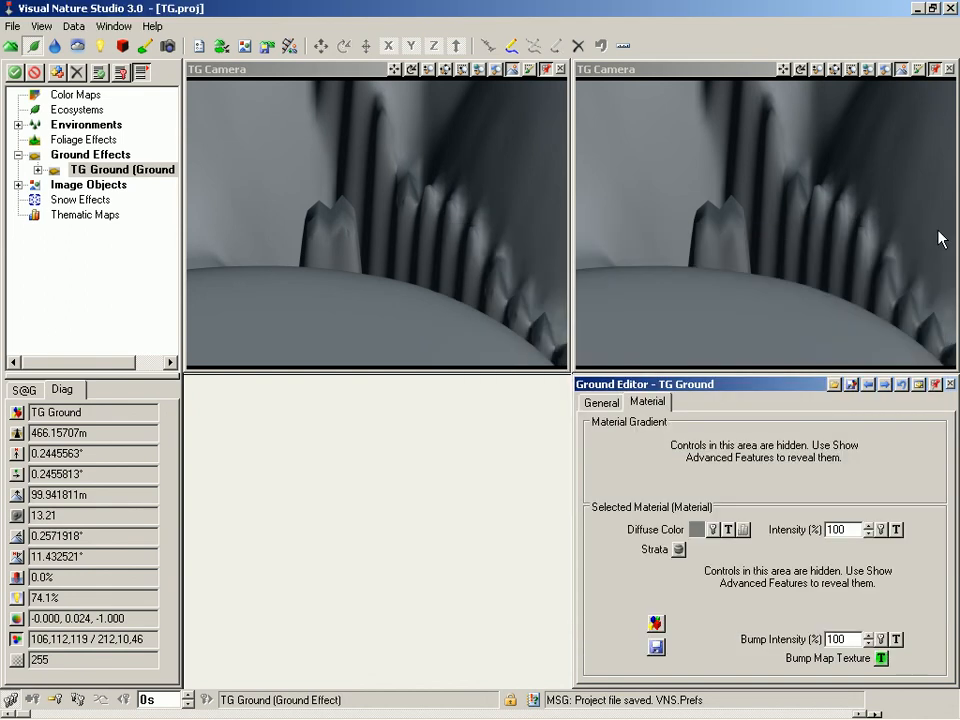
left_click(372, 83)
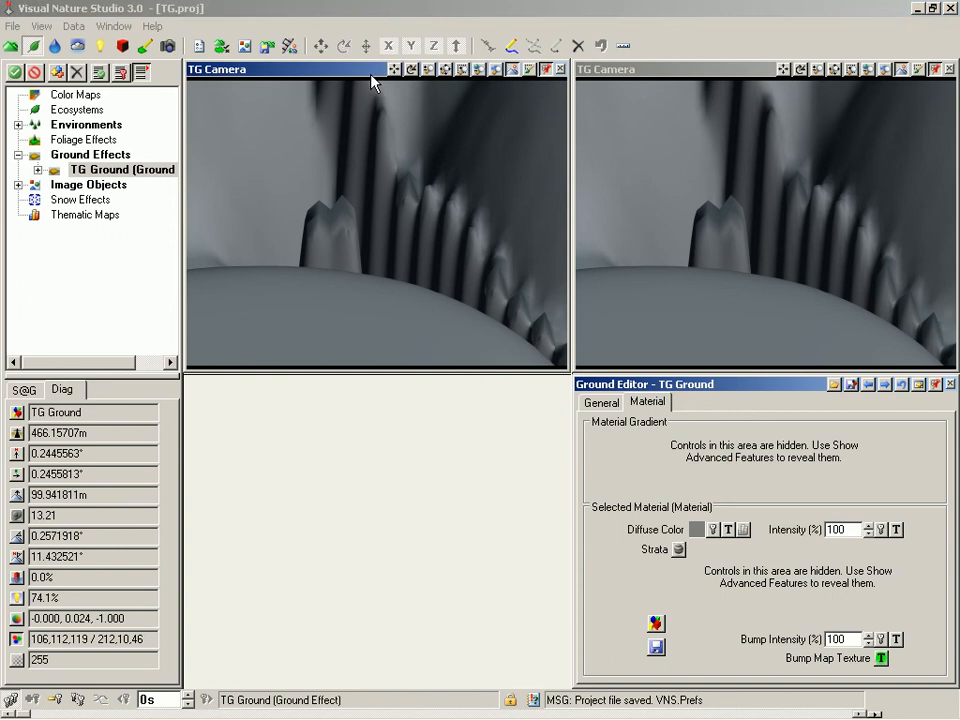
key("F9")
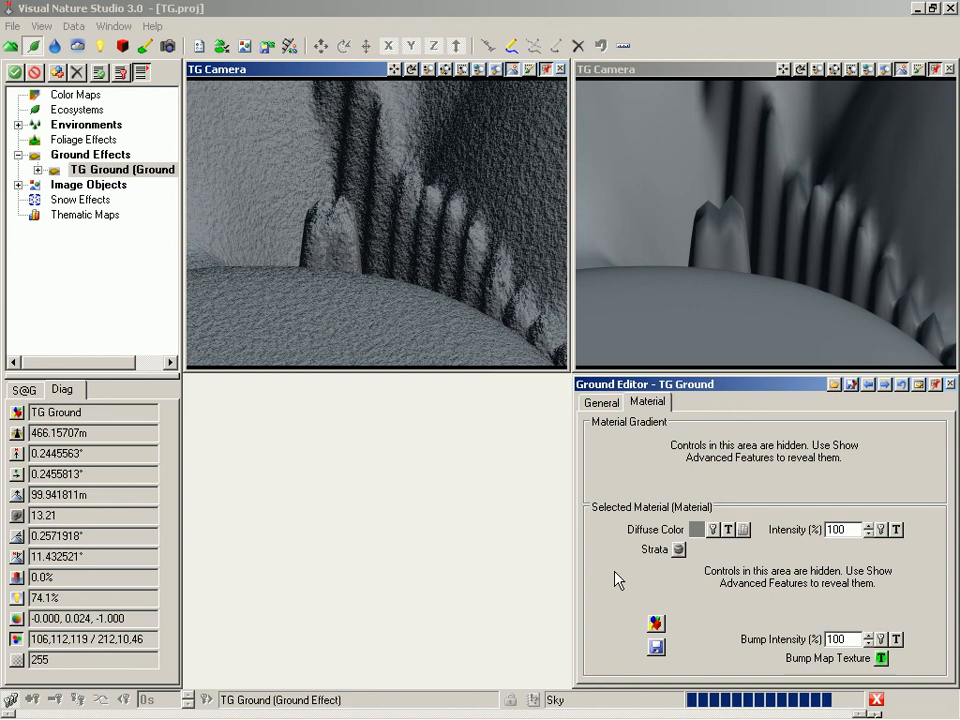
Set the TG Ground material's Bump Intensity to 500% and render the second TG Camera view.
double_click(847, 640)
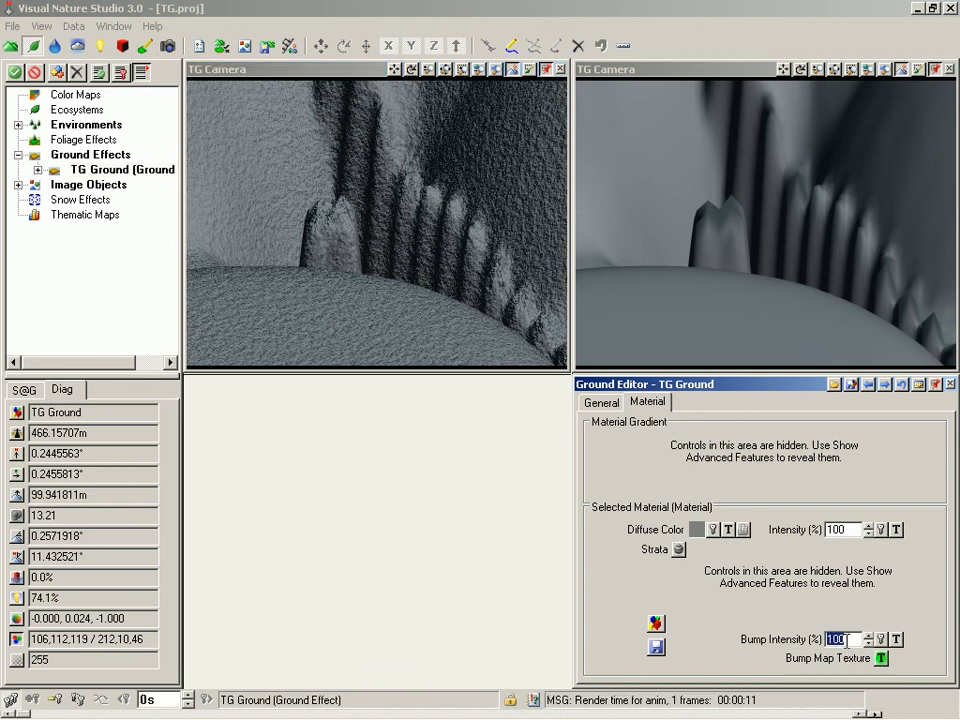
type("500")
key("Return")
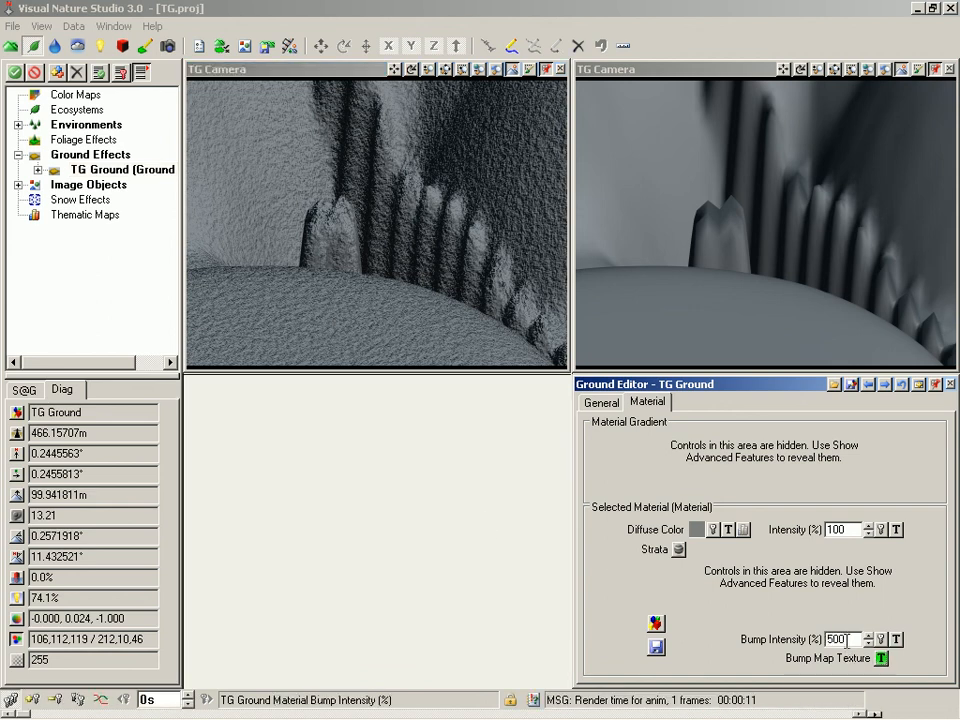
left_click(781, 330)
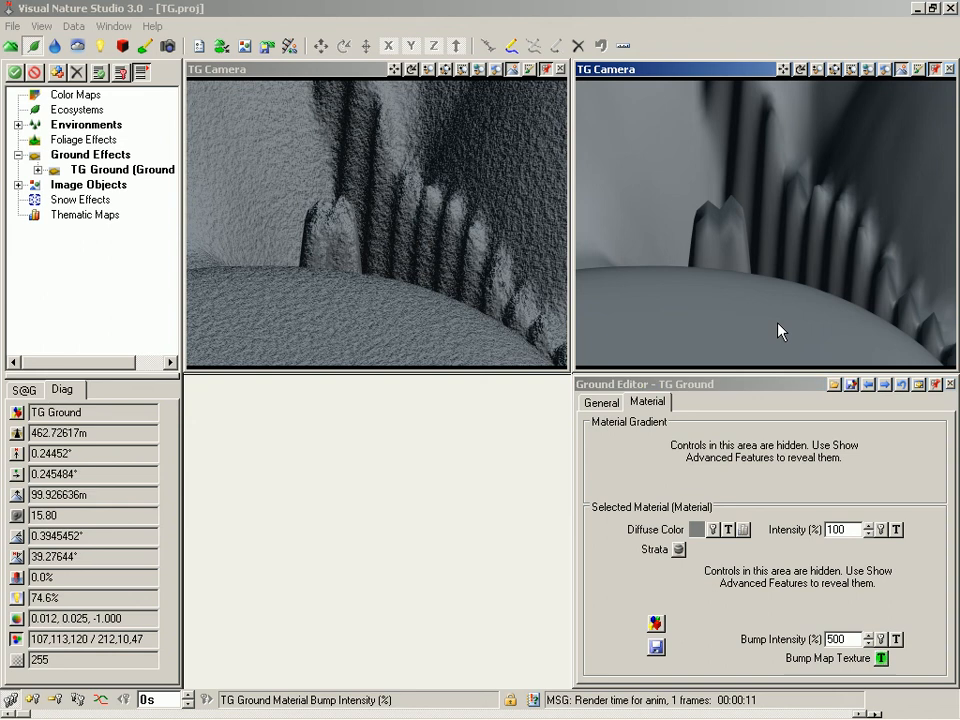
key("F9")
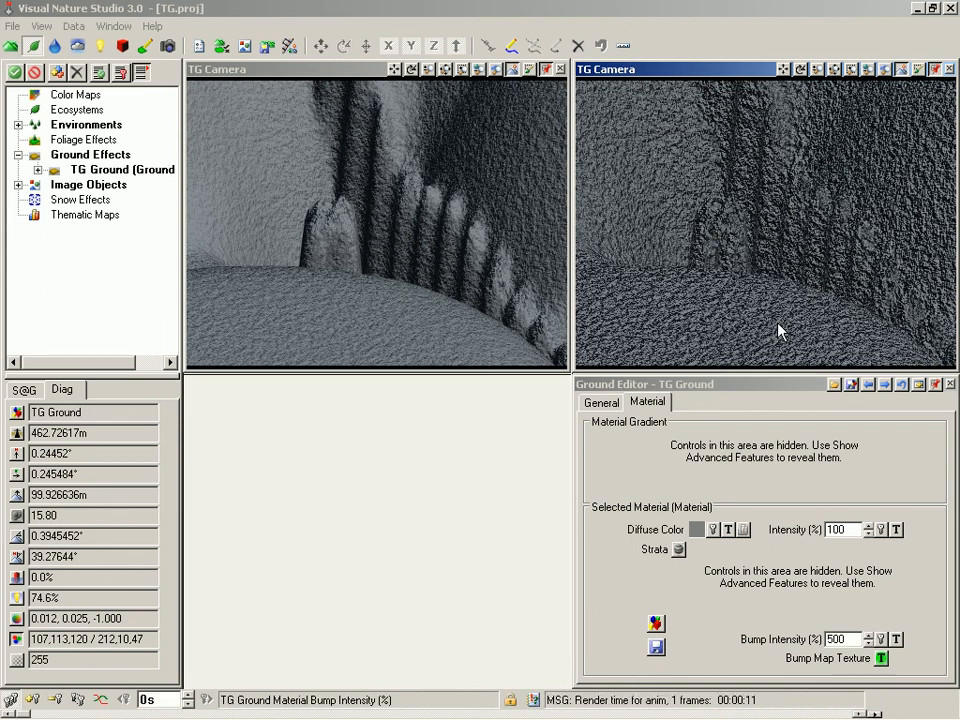
Set the TG Ground material's Bump Intensity to 50% and make the first TG Camera view active for rendering.
double_click(848, 639)
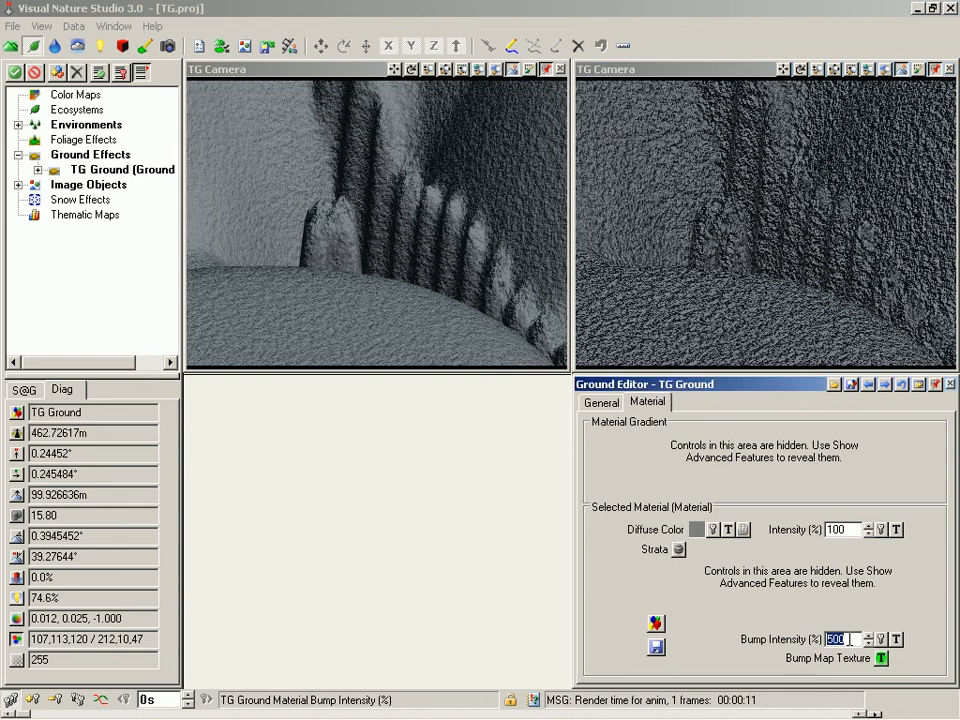
type("50")
left_click(348, 288)
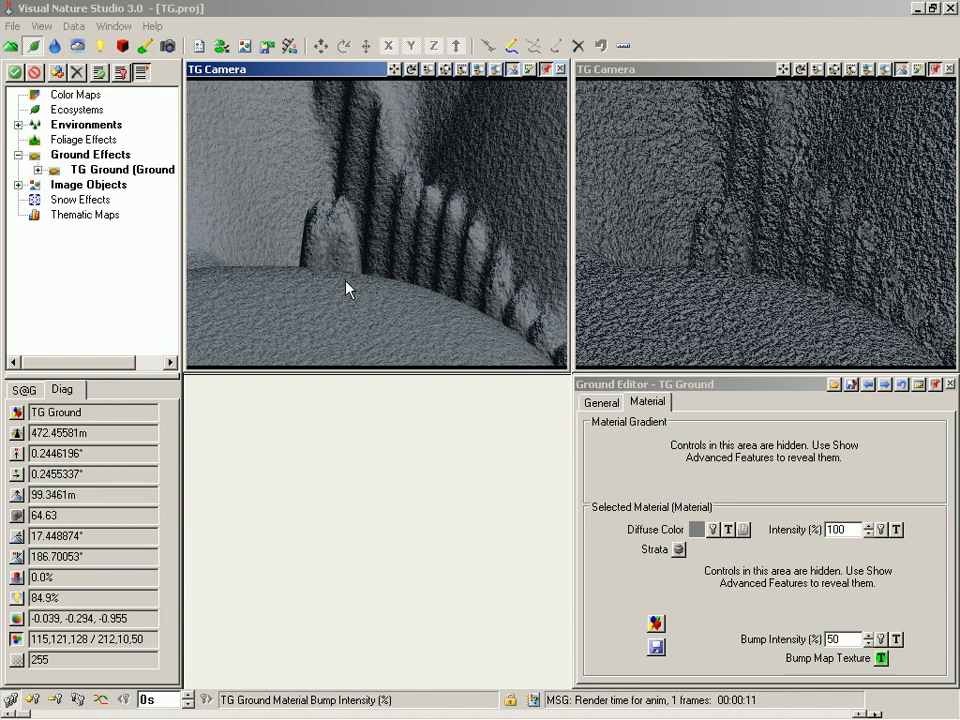